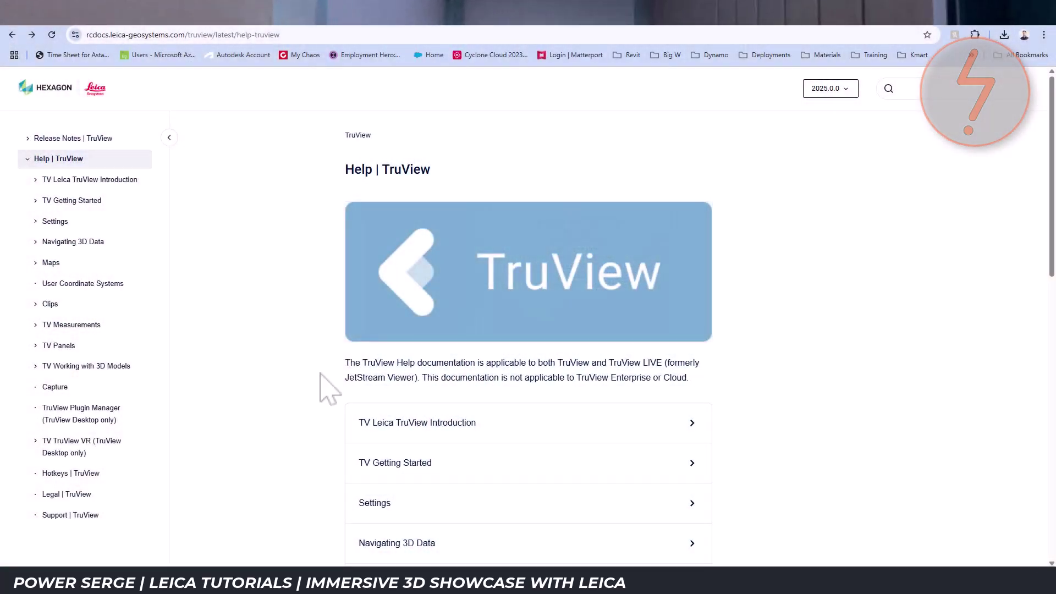
Step: Open the Leica TruView Introduction article and highlight 'free viewer' in its first paragraph
left_click(400, 423)
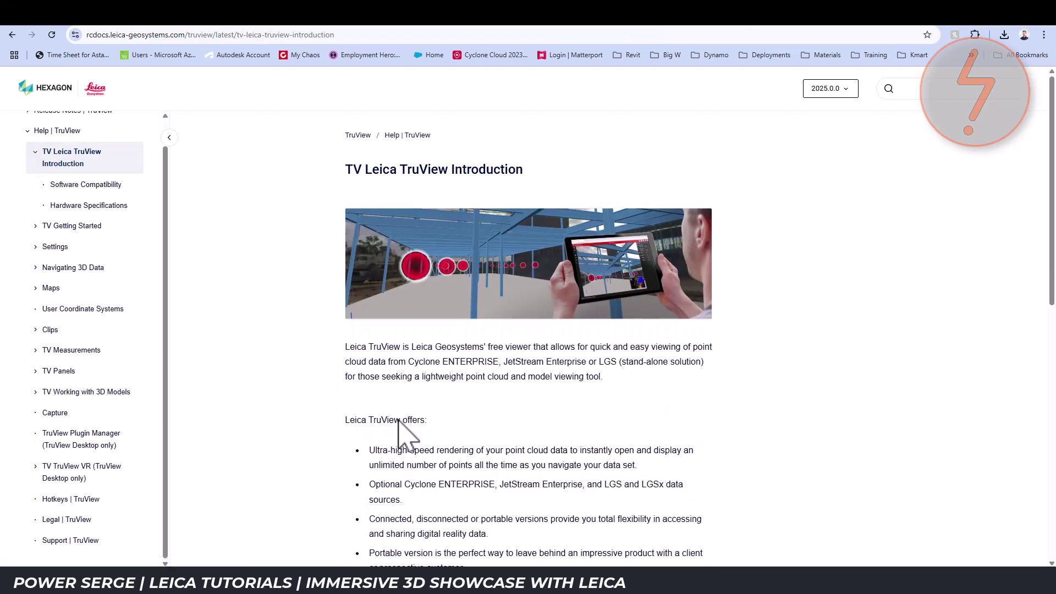
left_click_drag(487, 350, 532, 357)
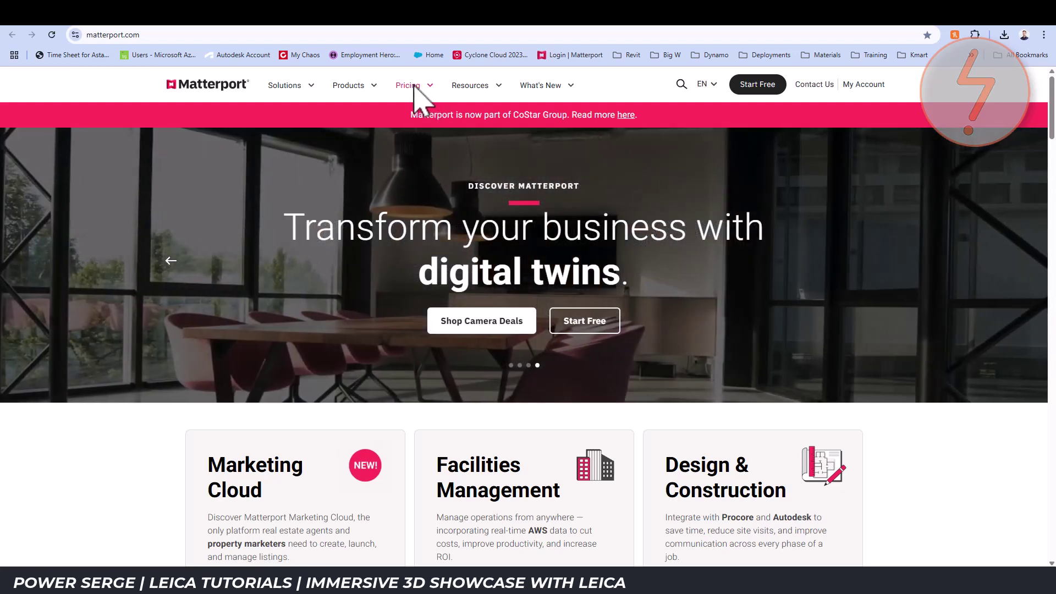
Step: Go to Matterport's Subscription Plans page from the Pricing menu
left_click(413, 86)
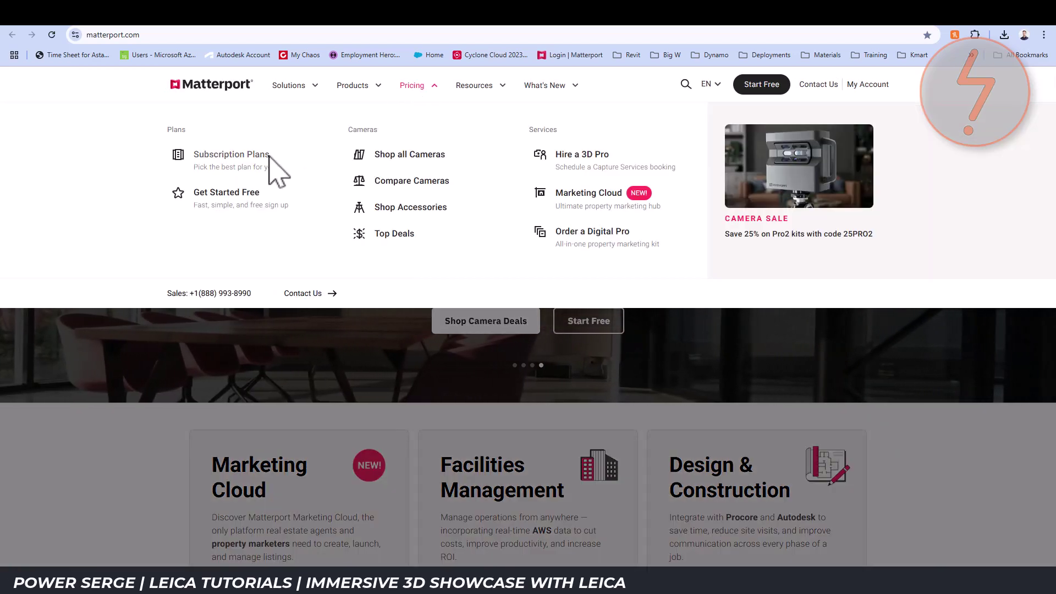
left_click(231, 155)
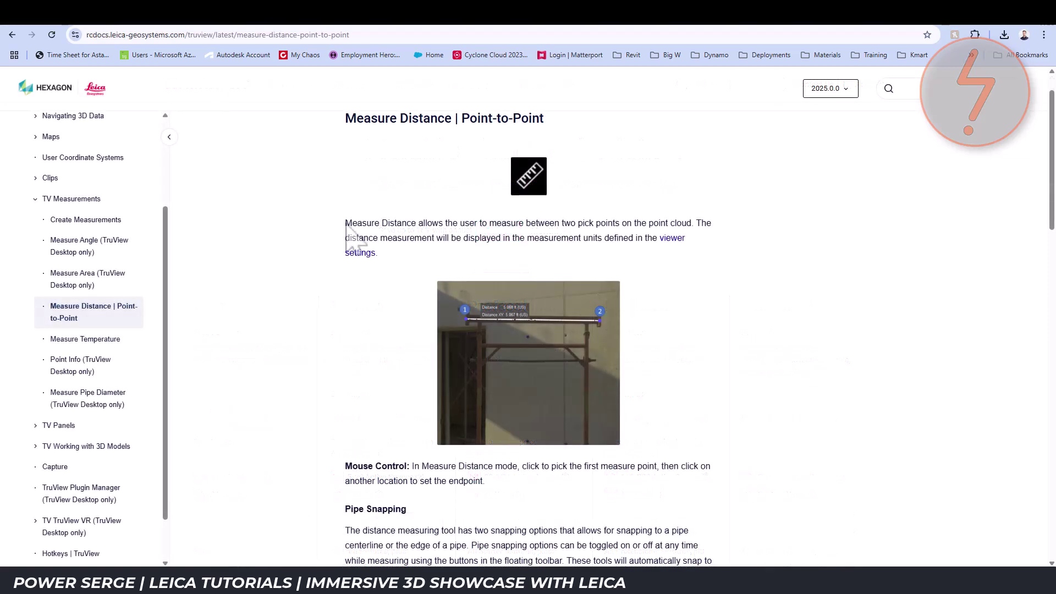
Step: Highlight the Measure Distance description, then load the Test Example .lgsx project into TruView
left_click_drag(346, 225, 694, 230)
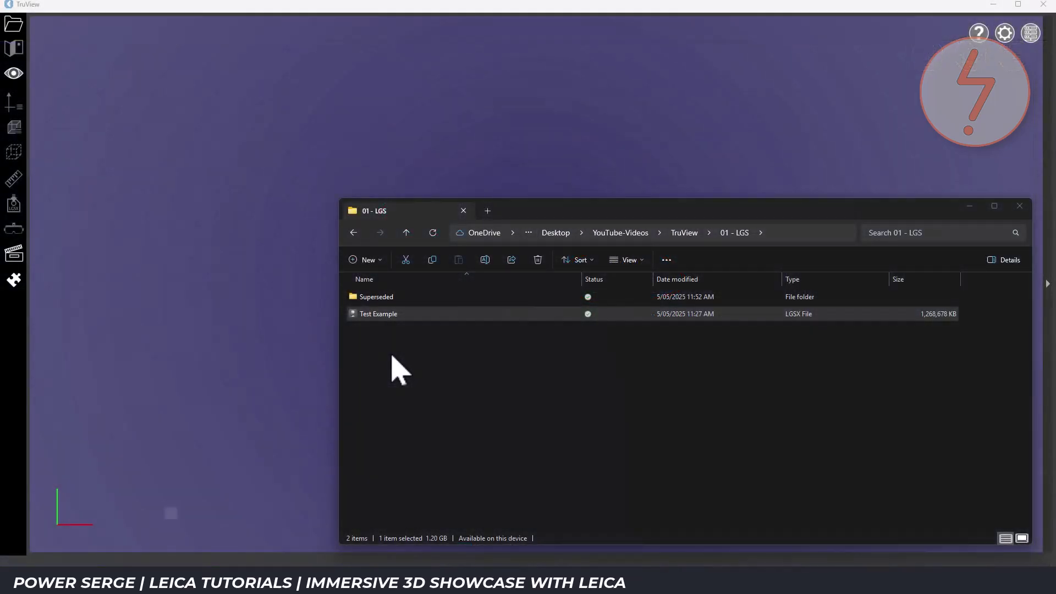
left_click_drag(394, 314, 397, 174)
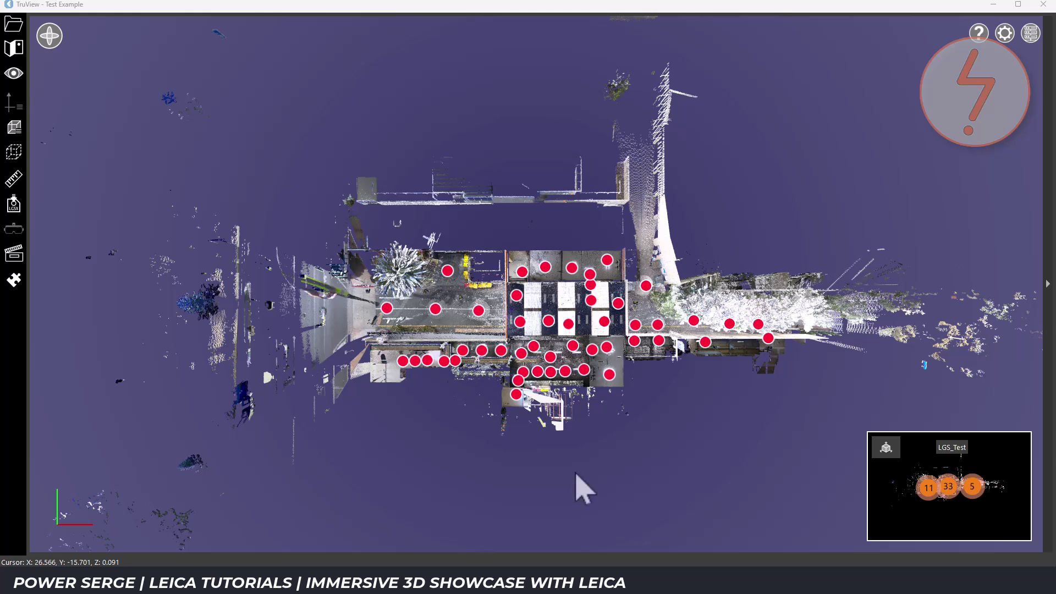
Step: Swap the overview map into the main view, enter station Test 42, and face the MAIN SWITCHBOARD wall
left_click(884, 448)
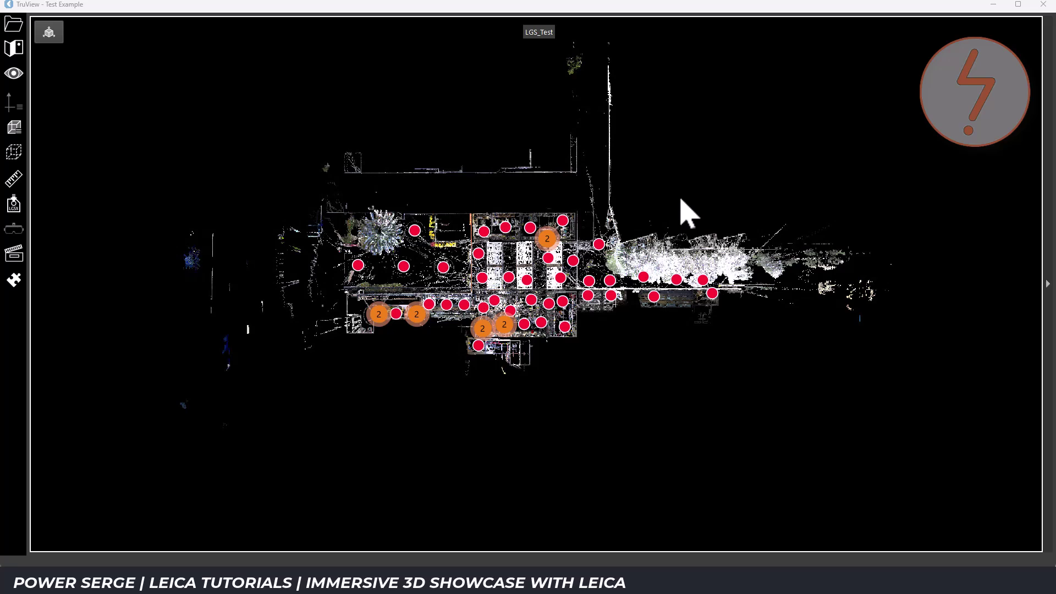
left_click(611, 282)
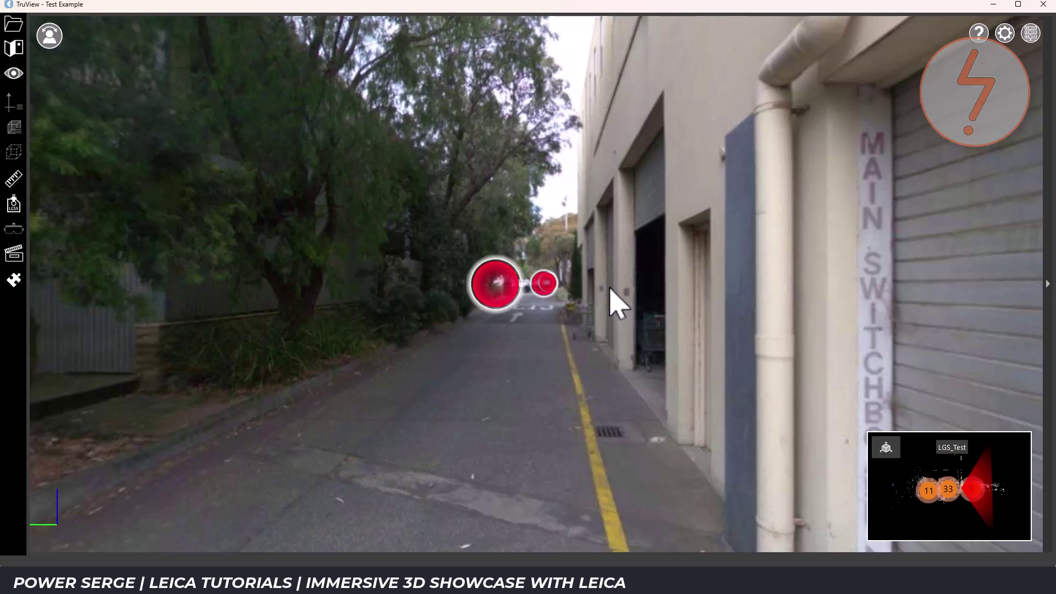
left_click_drag(378, 427, 523, 465)
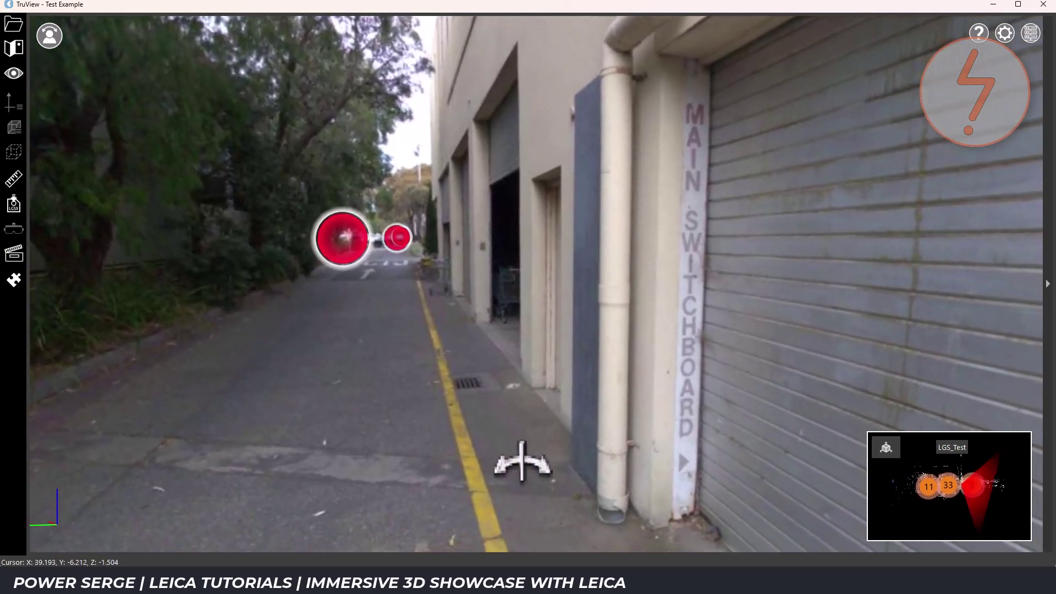
Step: Take snapshot Test 42 - Snapshot #0 of the switchboard wall view
left_click(13, 73)
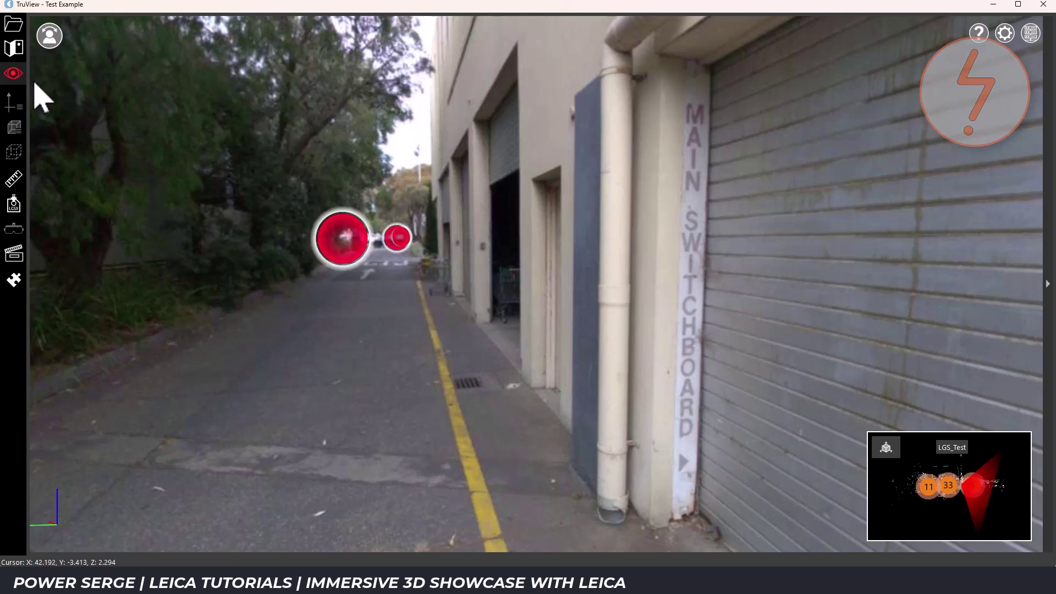
left_click(946, 35)
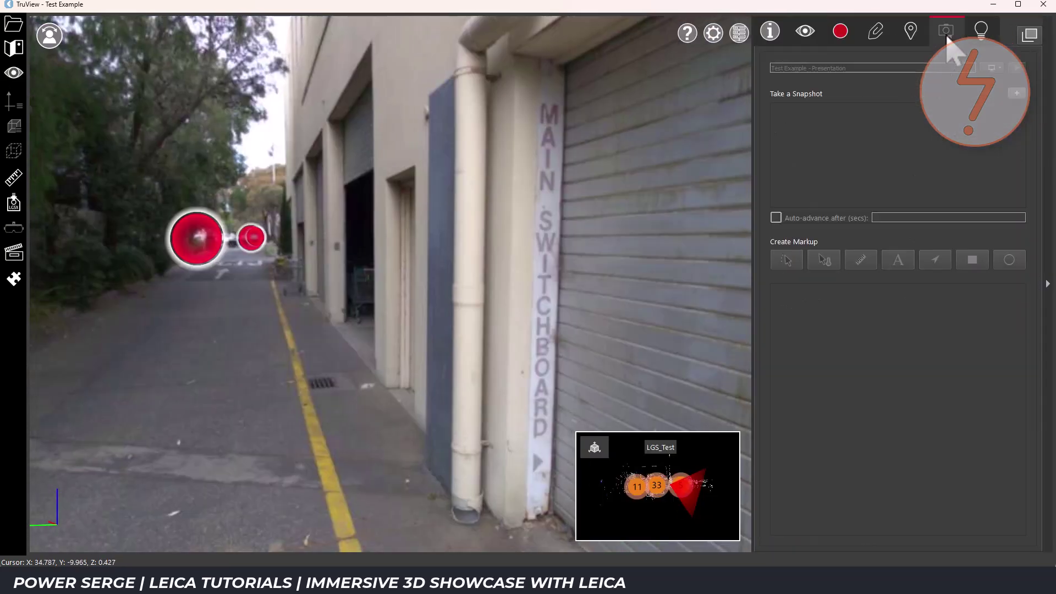
left_click(1017, 94)
Step: Add a 2.433 m distance markup up the wall, then jump to another scan station
left_click(861, 260)
left_click(504, 529)
left_click(506, 457)
left_click_drag(507, 457, 515, 50)
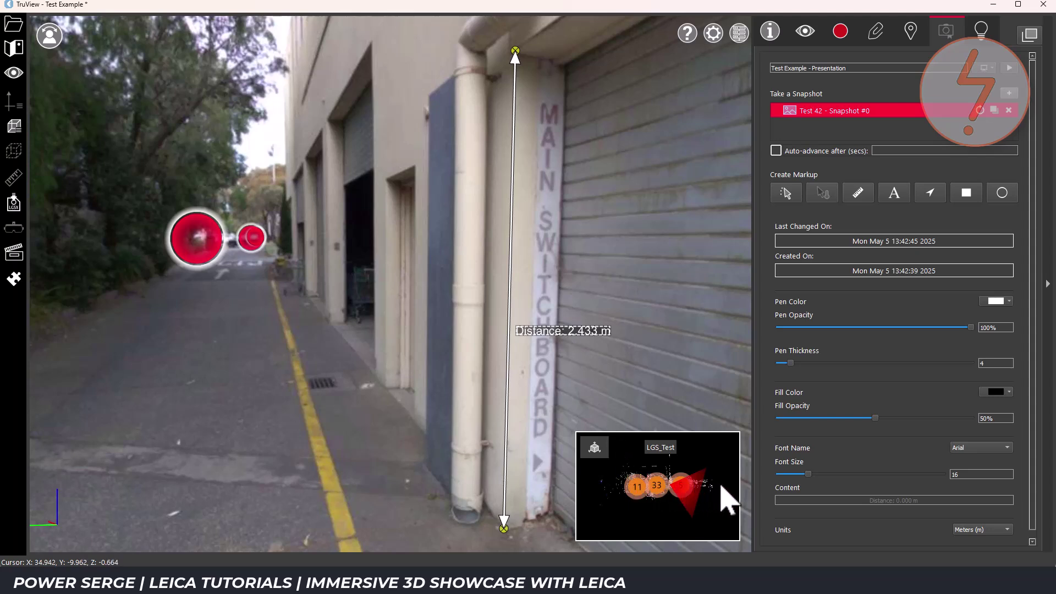
scroll(722, 487, "up", 5)
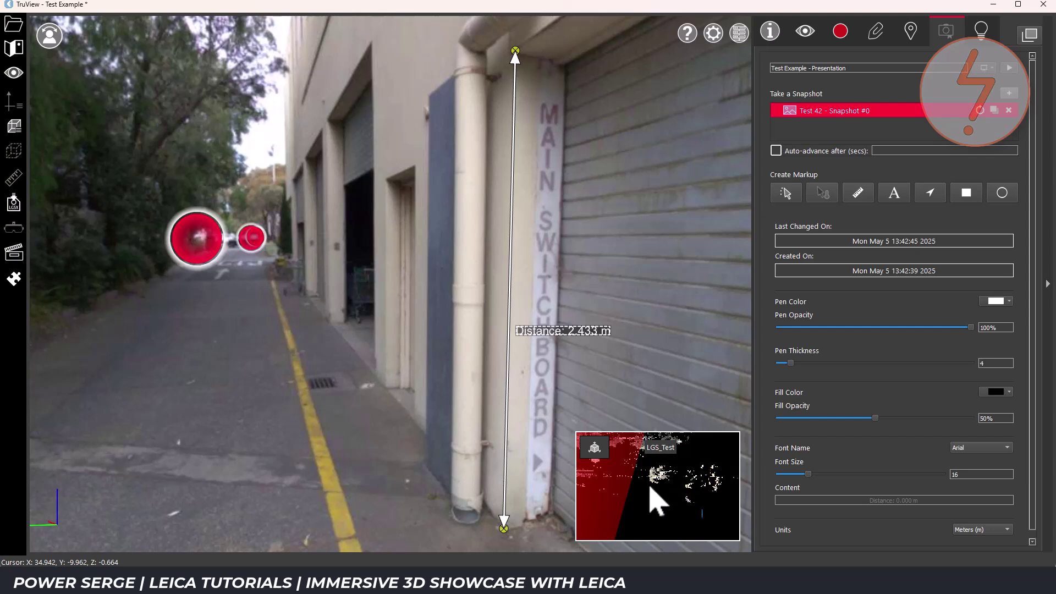
scroll(668, 502, "up", 5)
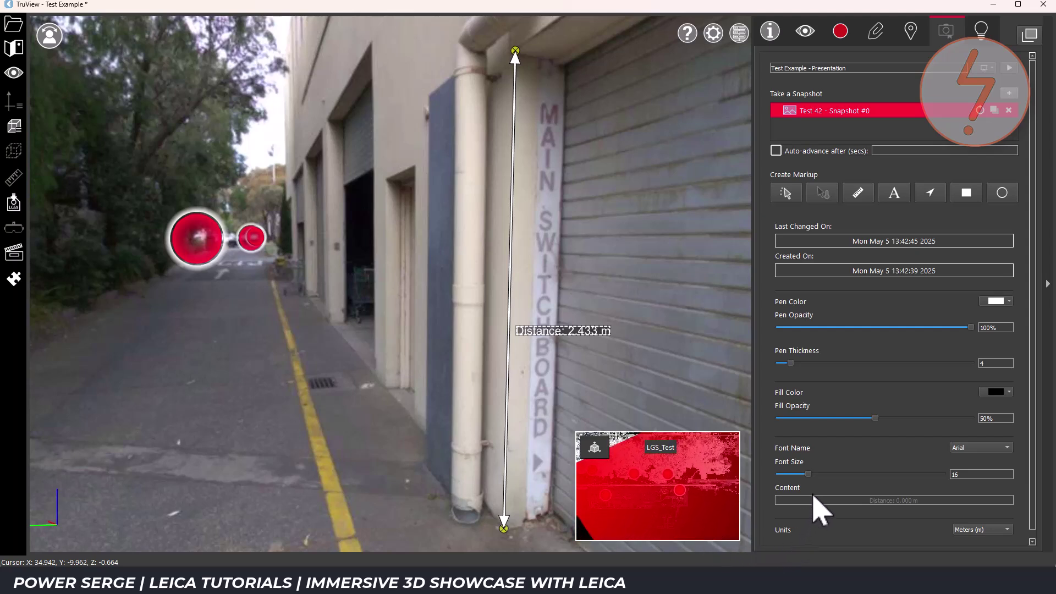
left_click(666, 476)
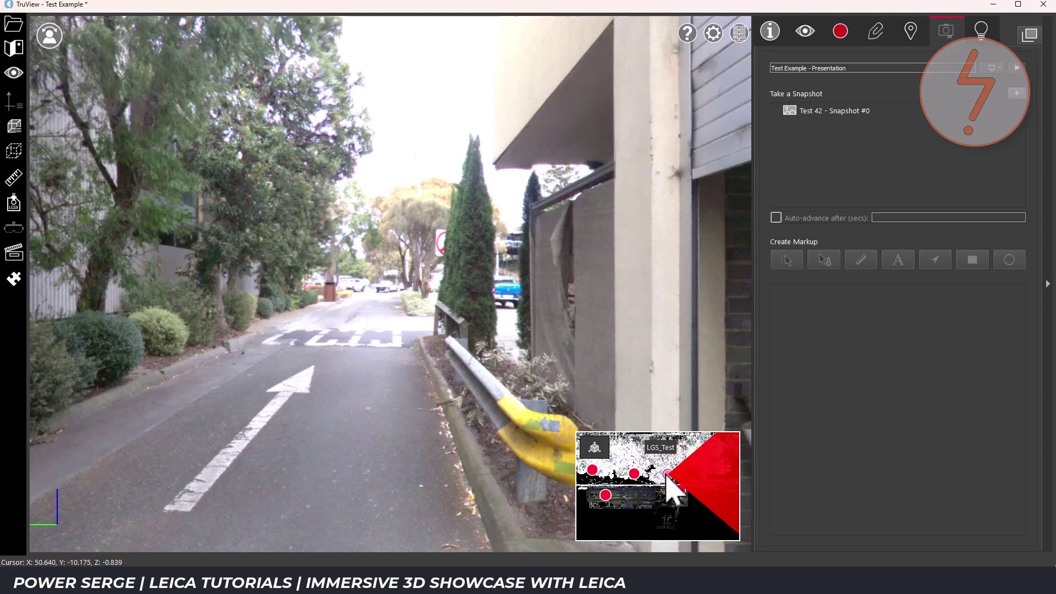
Step: Jump to scan station Test 18 from the Setups list
left_click(13, 77)
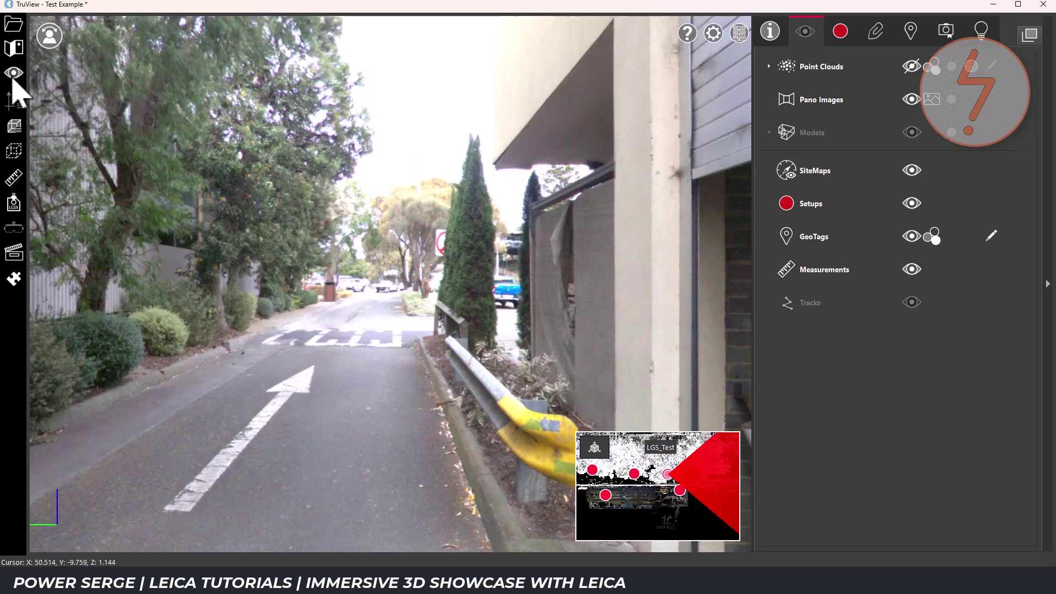
left_click(842, 34)
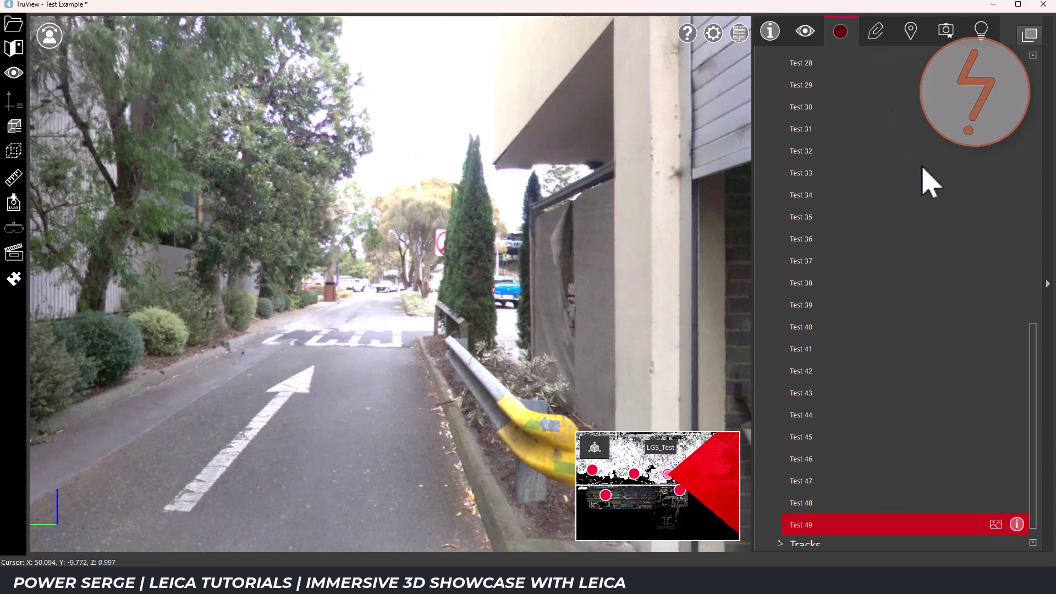
left_click_drag(1037, 358, 1034, 251)
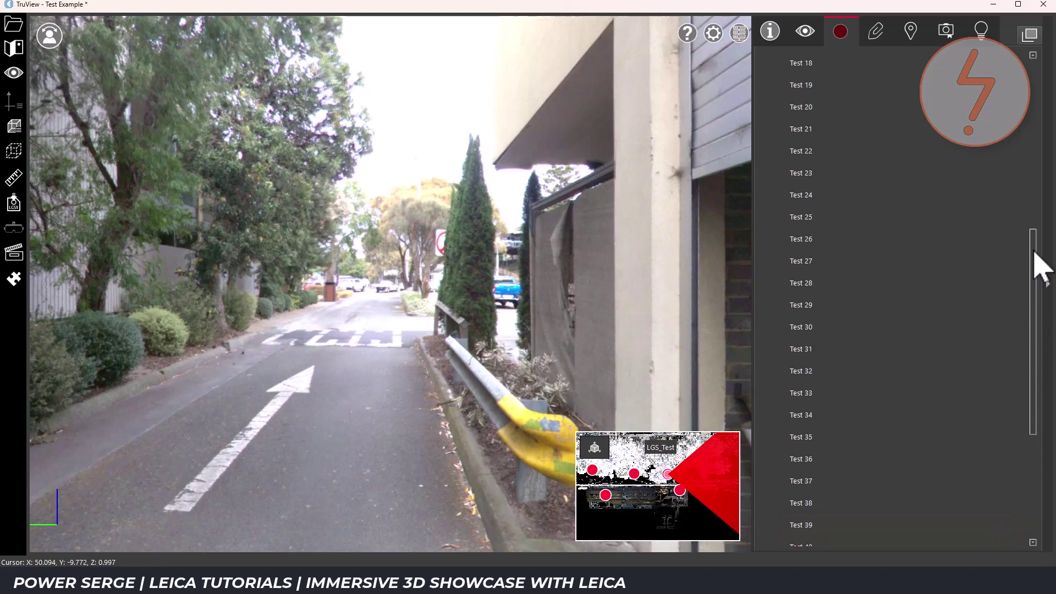
left_click(806, 63)
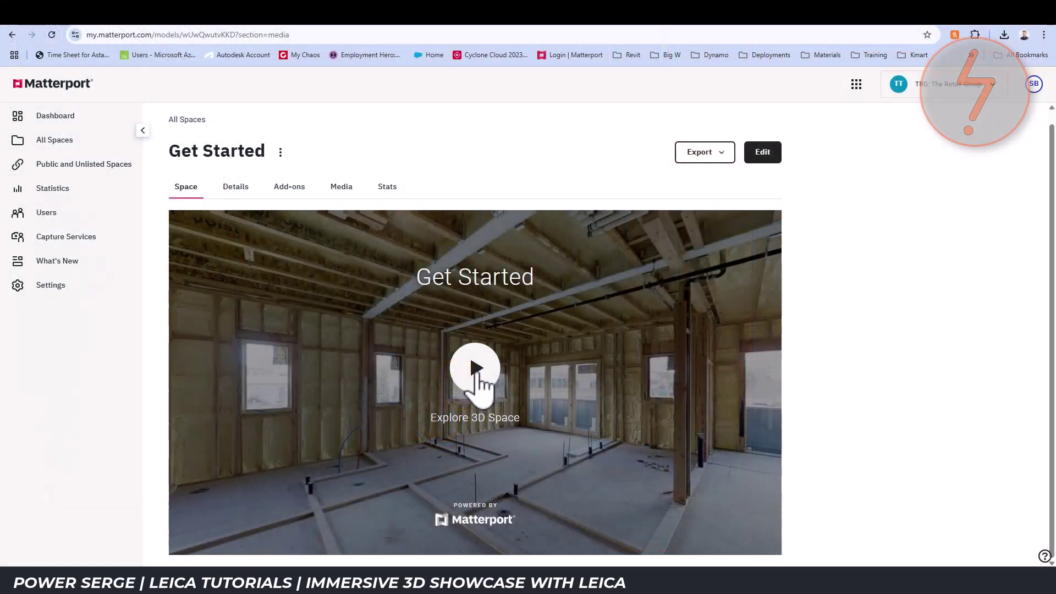
Step: Play the Get Started space and walk through the rooms to the sawhorses and microwave
left_click(477, 369)
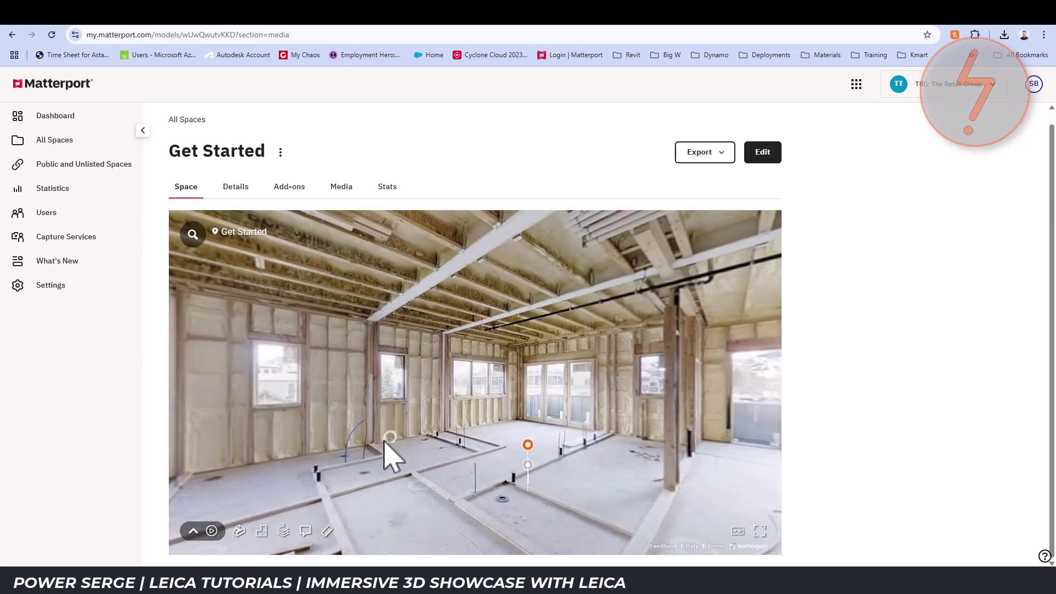
left_click(420, 502)
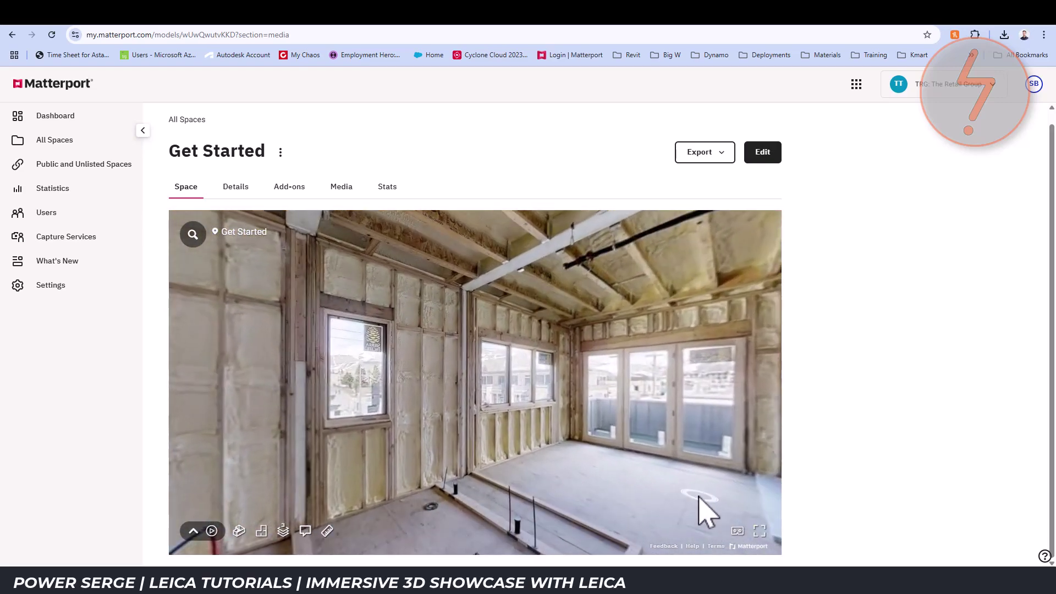
left_click_drag(598, 451, 489, 389)
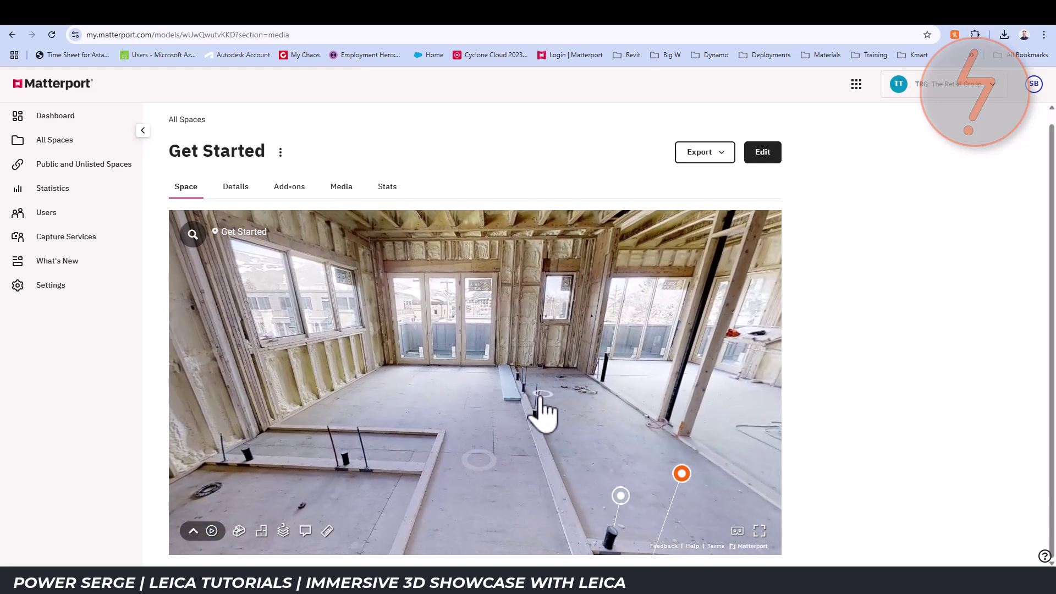
left_click(540, 411)
left_click(714, 472)
left_click(493, 440)
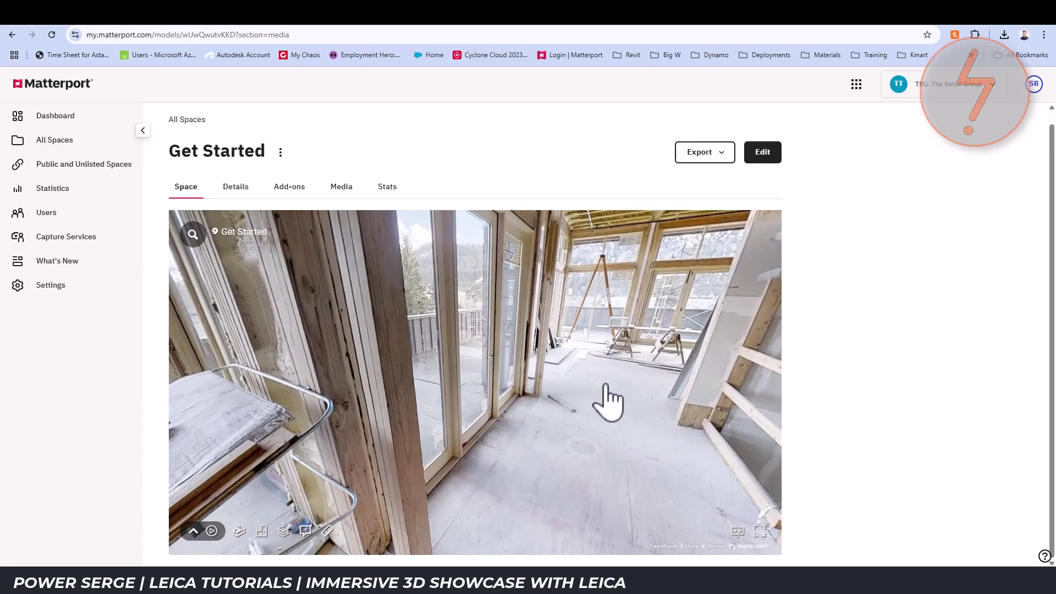
left_click(605, 401)
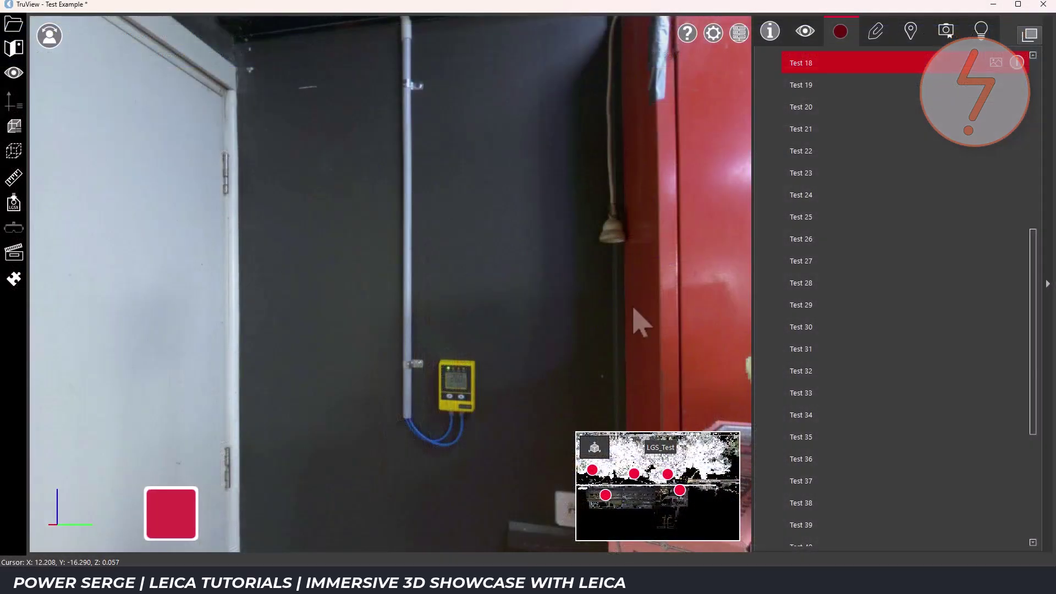
Step: Turn the panorama left and jump to station Test 19 by the brick wall
left_click_drag(637, 321, 106, 318)
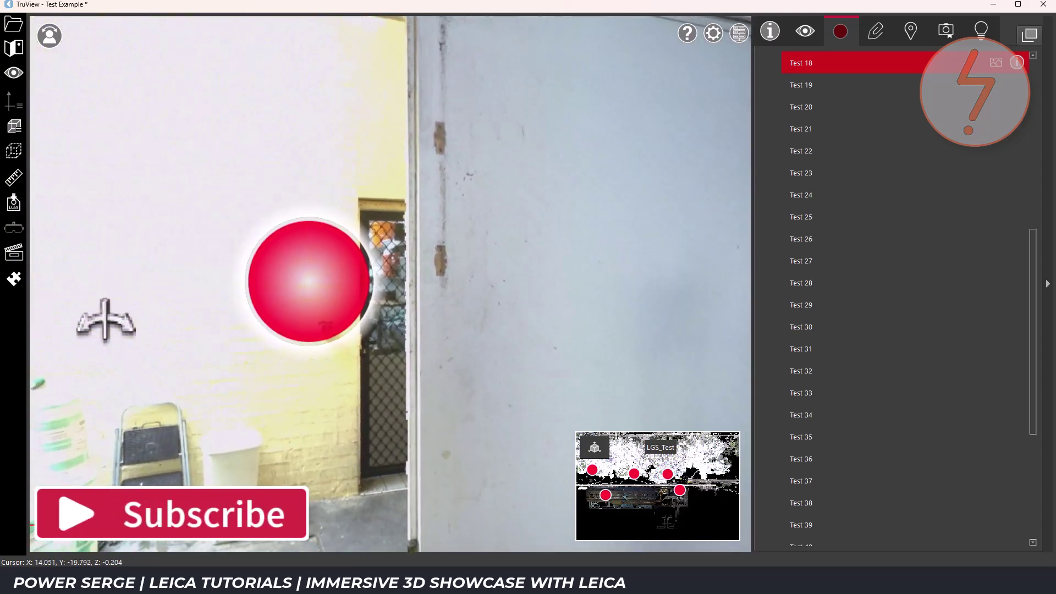
left_click(261, 302)
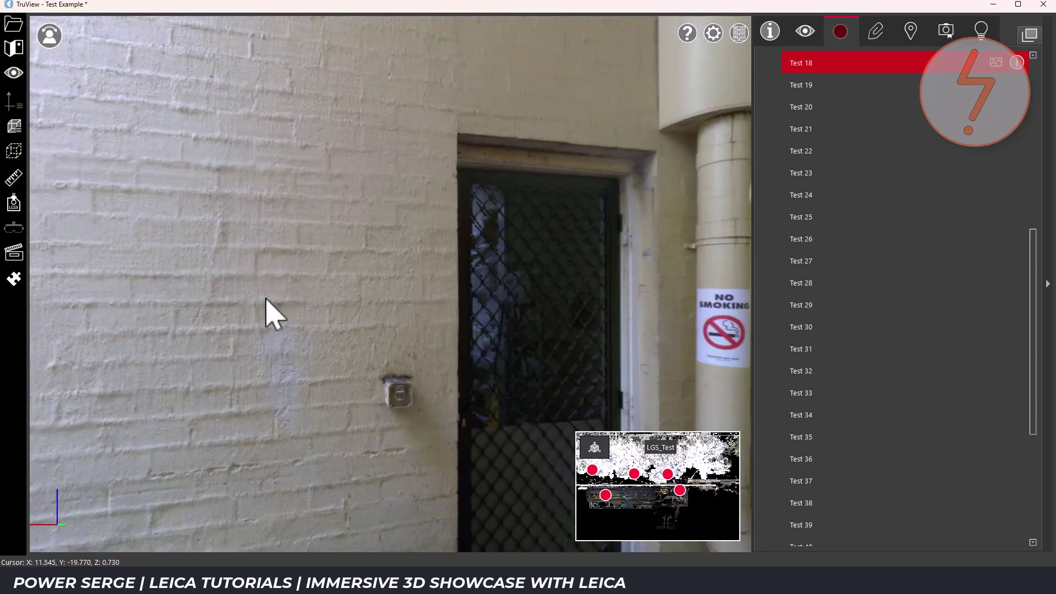
Step: Capture Test 19 - Snapshot #1 of the brick wall and mesh door view
left_click(946, 33)
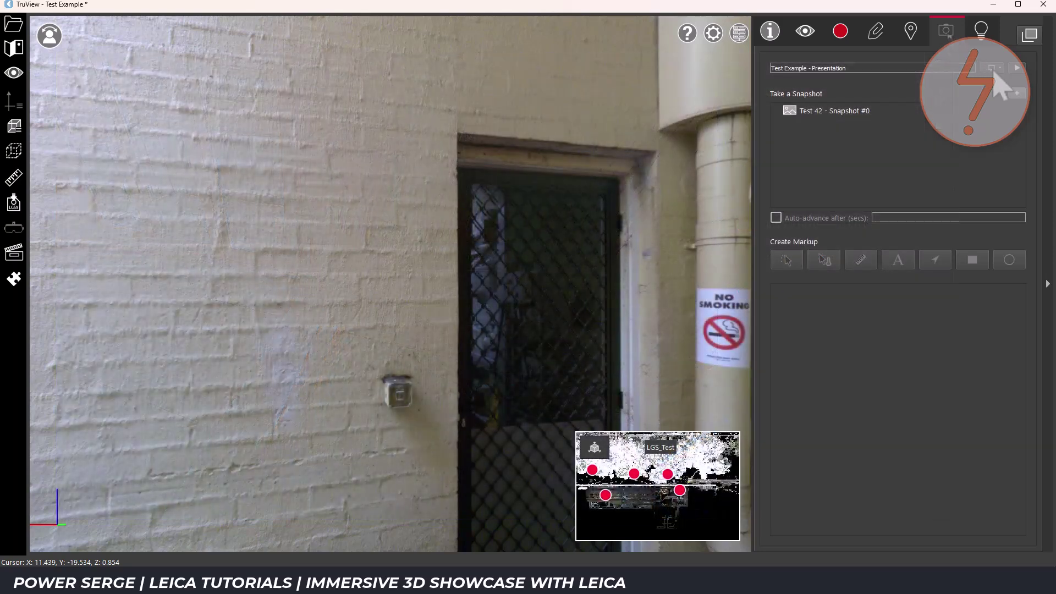
left_click(1017, 93)
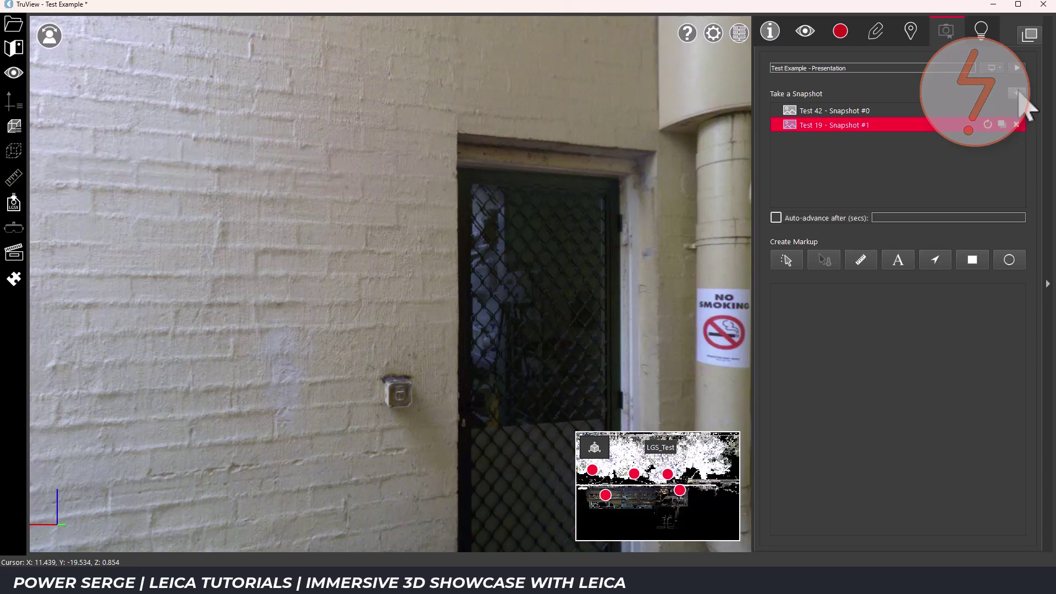
Step: Draw a rectangle around the wall switch and add a text markup reading 'Update Switch'
left_click(973, 264)
left_click_drag(335, 344, 461, 436)
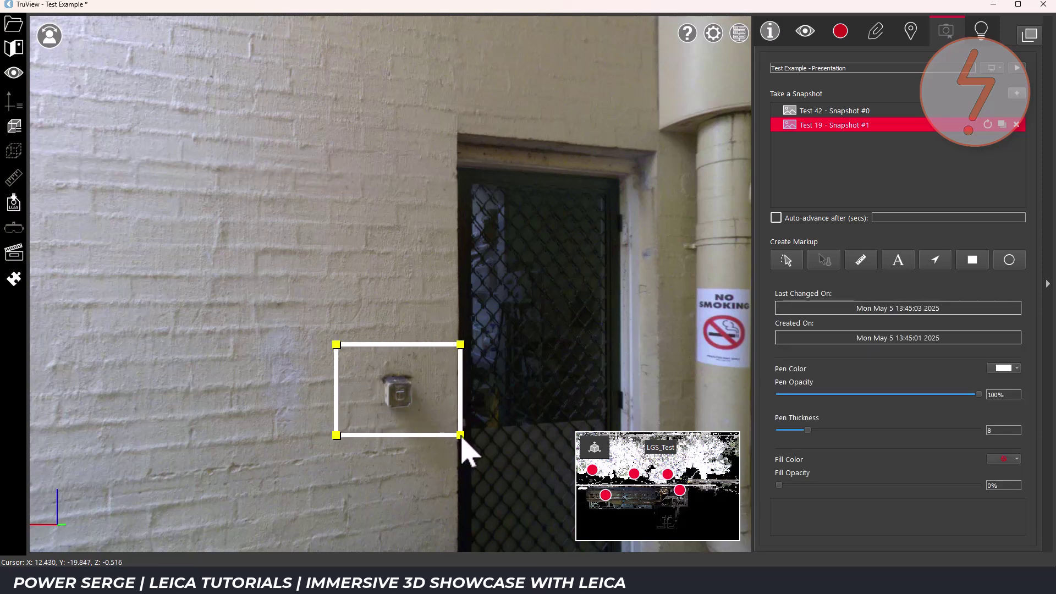
left_click(898, 260)
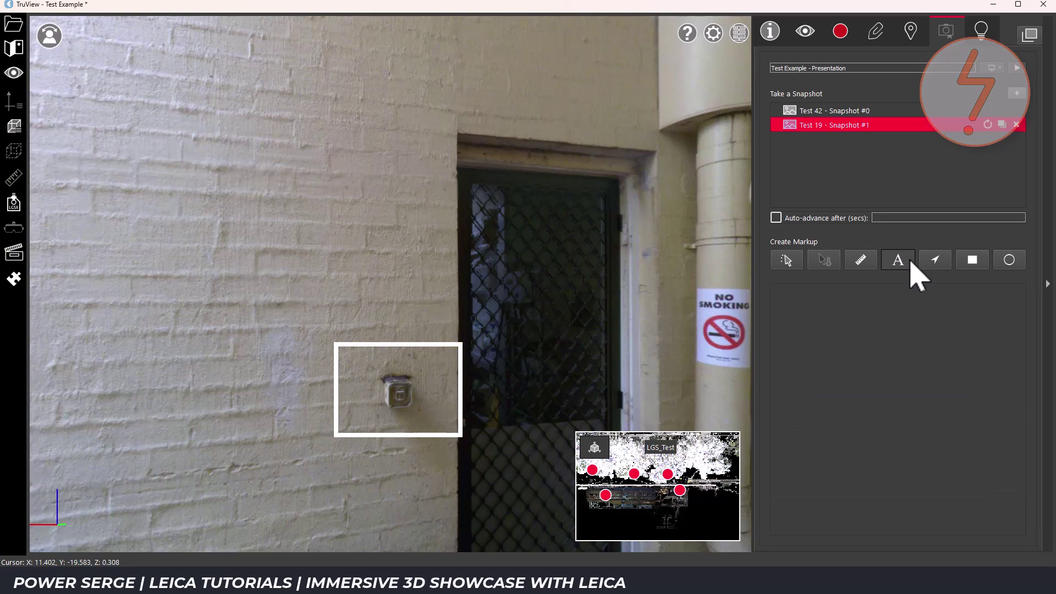
left_click(401, 400)
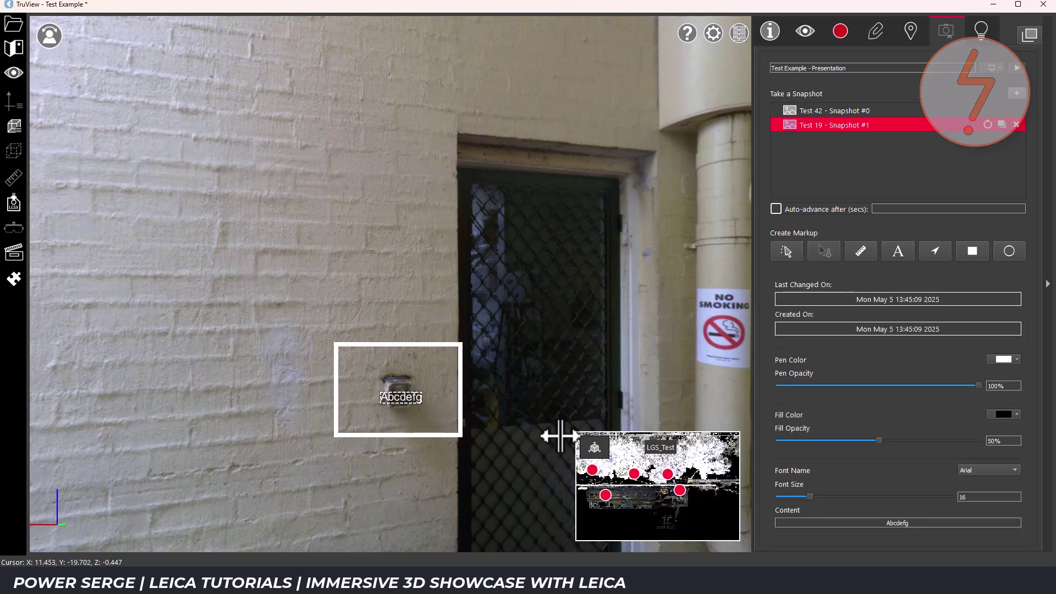
left_click(913, 522)
key("BackSpace")
key("BackSpace")
key("BackSpace")
key("BackSpace")
key("BackSpace")
key("BackSpace")
key("BackSpace")
type("Update")
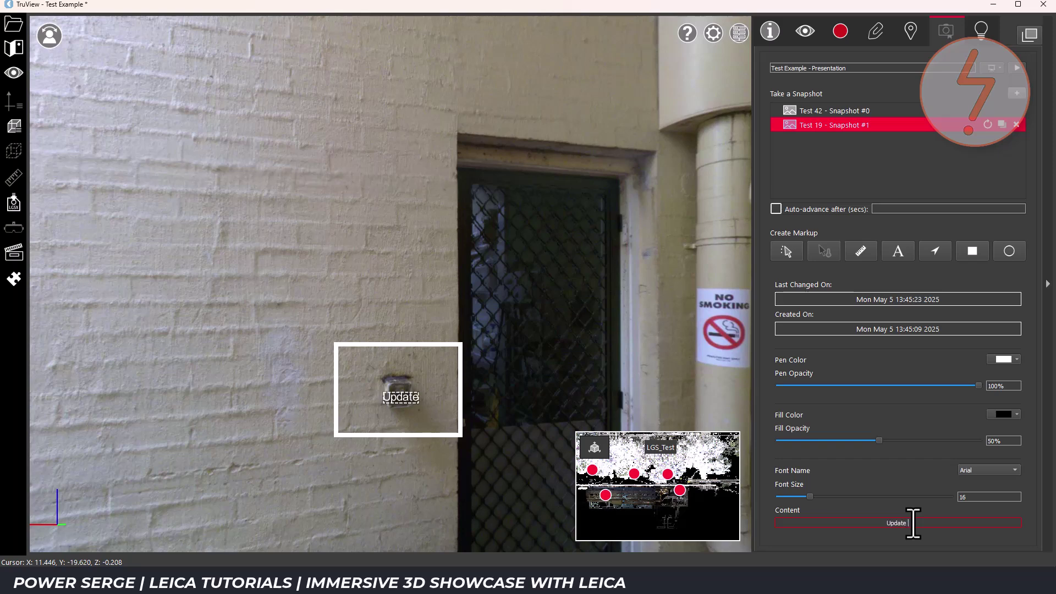
type(" Switch")
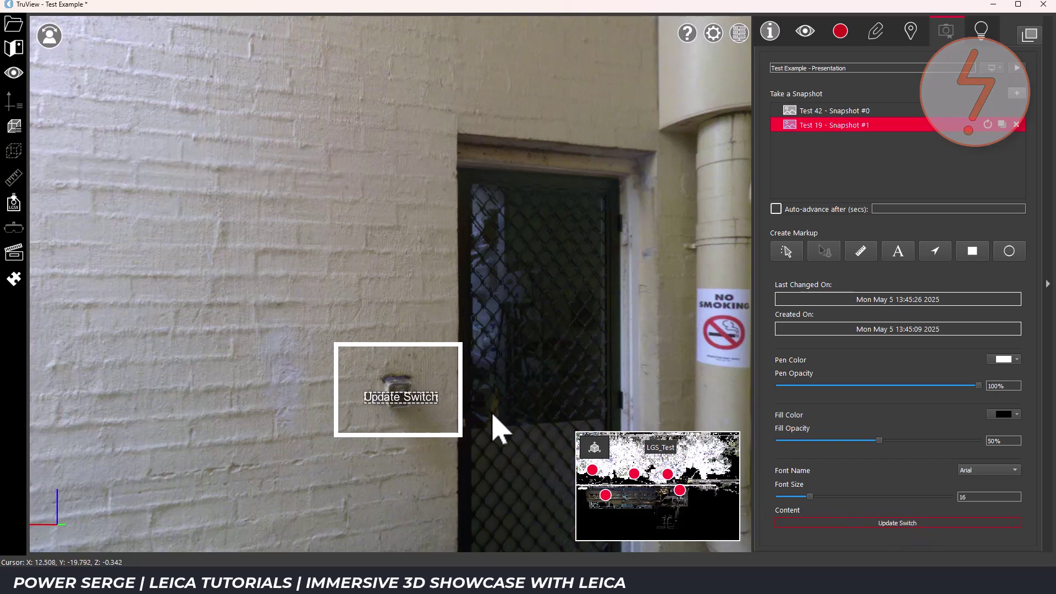
Step: Move the Update Switch label below the box and make its pen colour green
left_click_drag(425, 400, 420, 450)
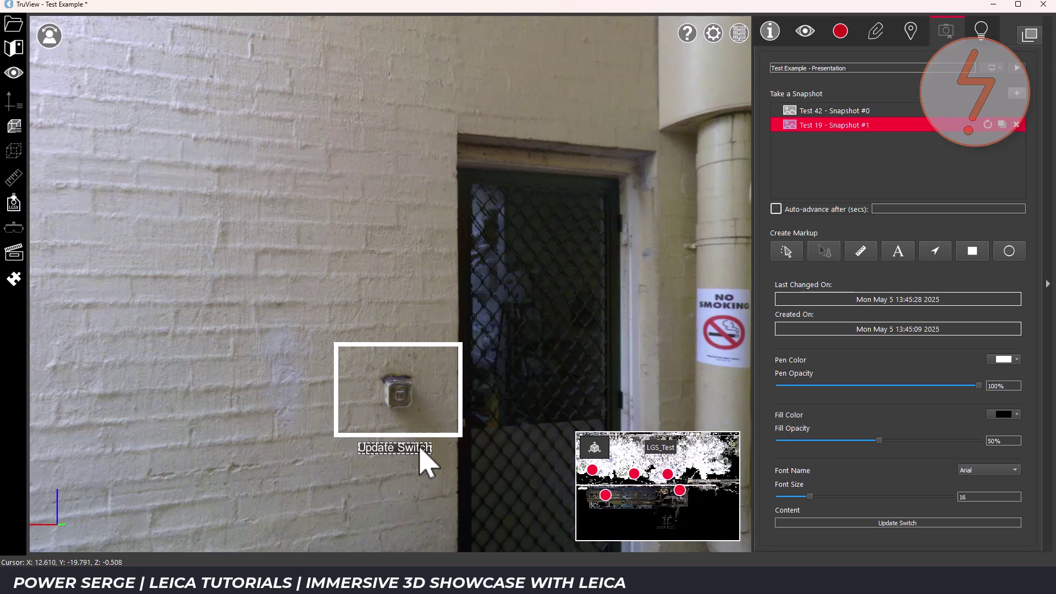
left_click(1017, 361)
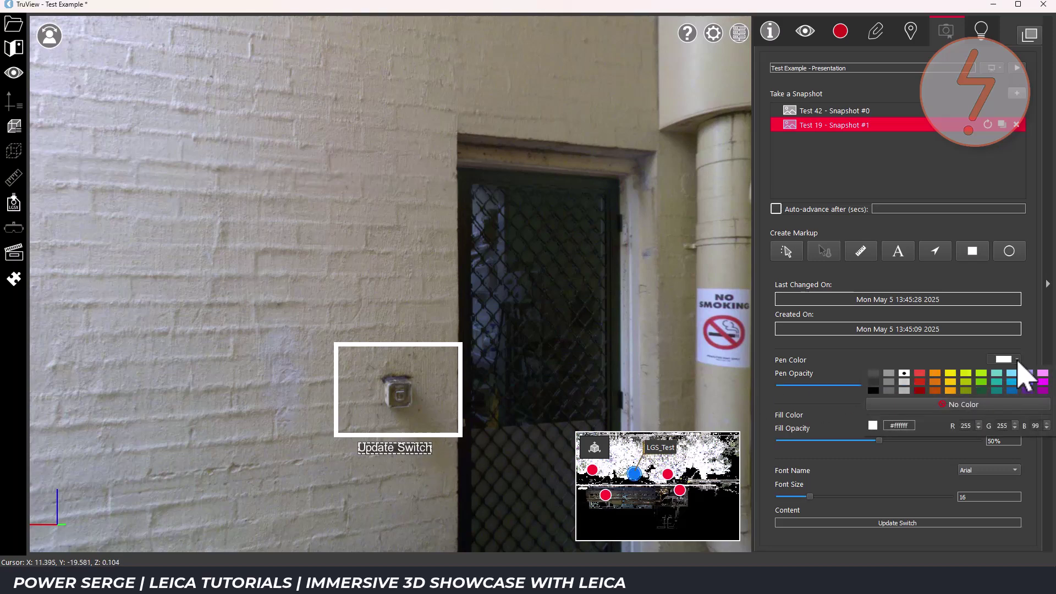
left_click(983, 381)
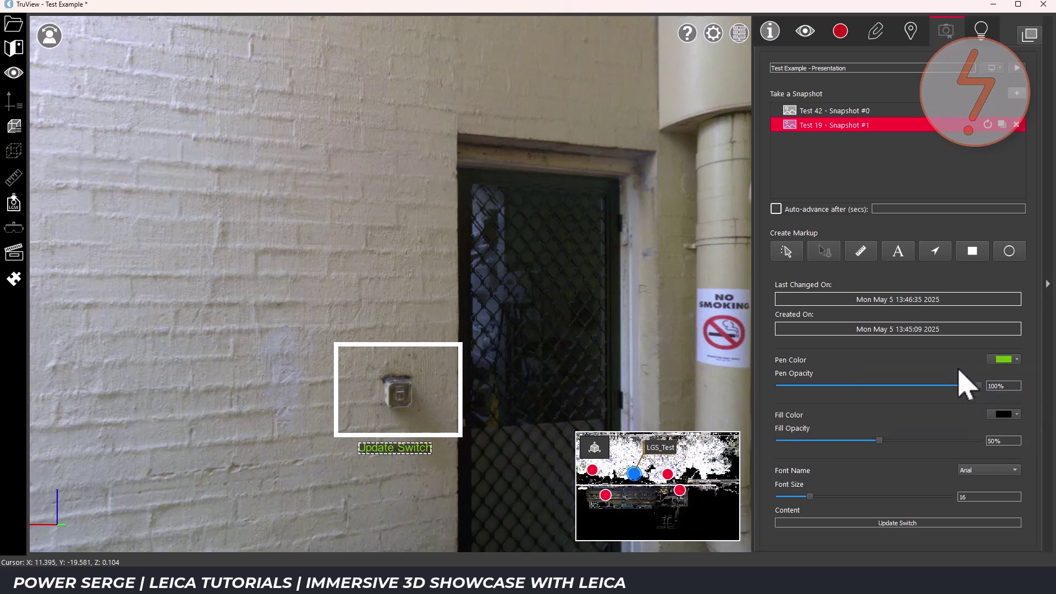
left_click(745, 272)
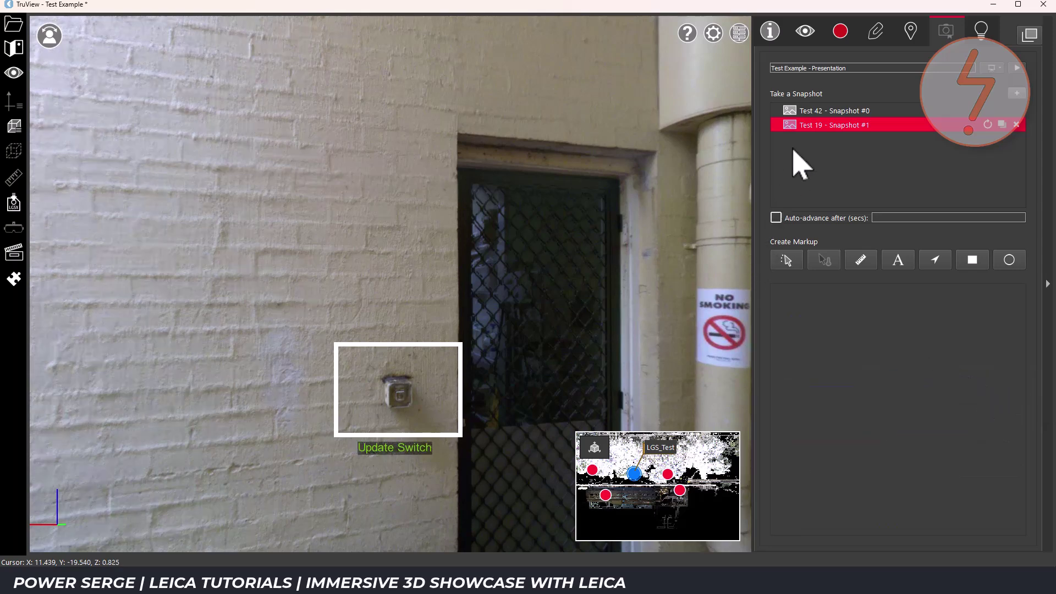
Step: Jump to scan position Test 27 and turn the view up toward the grey cabinet and wiring
left_click(841, 31)
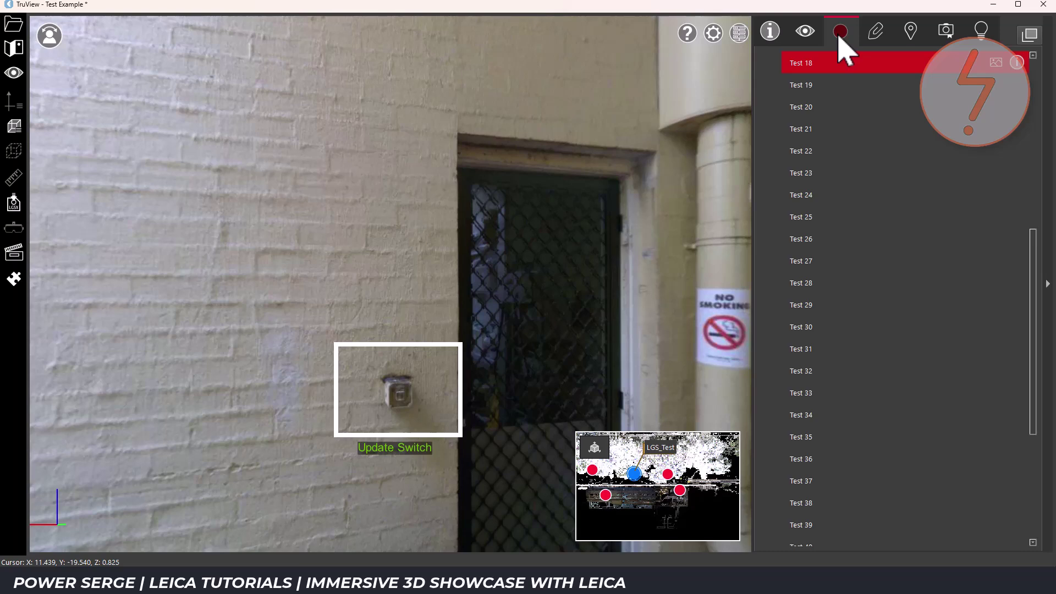
left_click(813, 260)
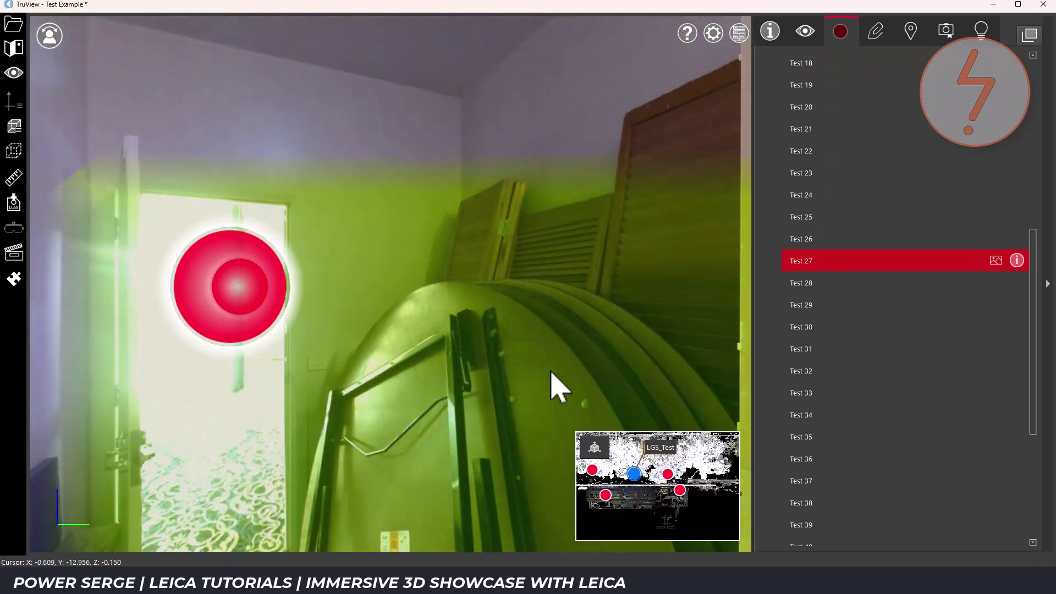
mouse_move(542, 394)
left_mouse_down()
mouse_move(228, 426)
mouse_move(405, 388)
mouse_move(176, 389)
left_mouse_up()
left_click_drag(451, 394, 270, 387)
left_click_drag(472, 389, 465, 214)
Step: Add Test 27 - Snapshot #2 and place a 1.425 m distance markup across the cabinet top
left_click(946, 32)
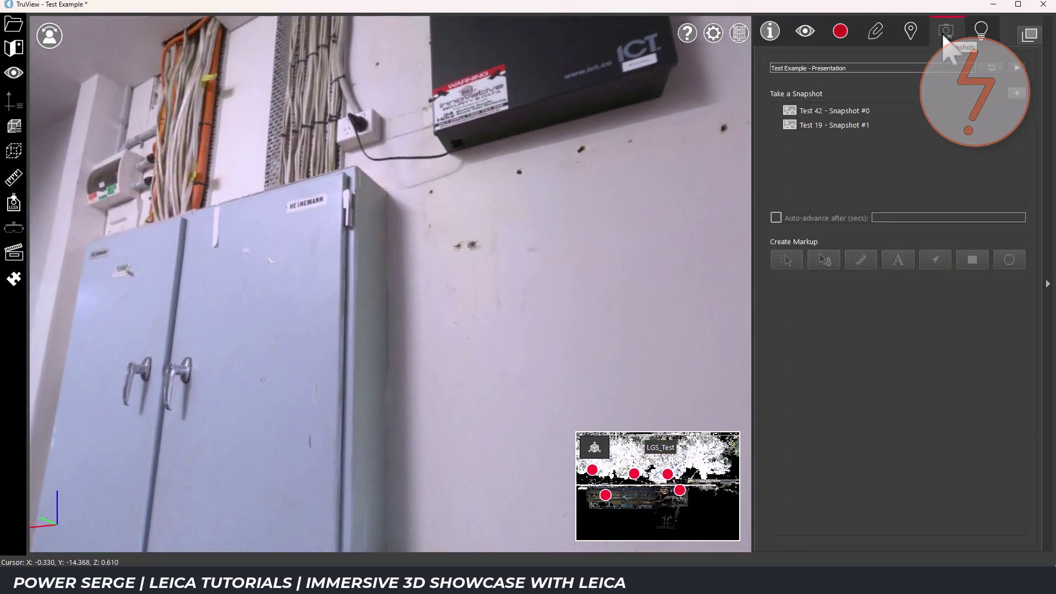
left_click(1016, 93)
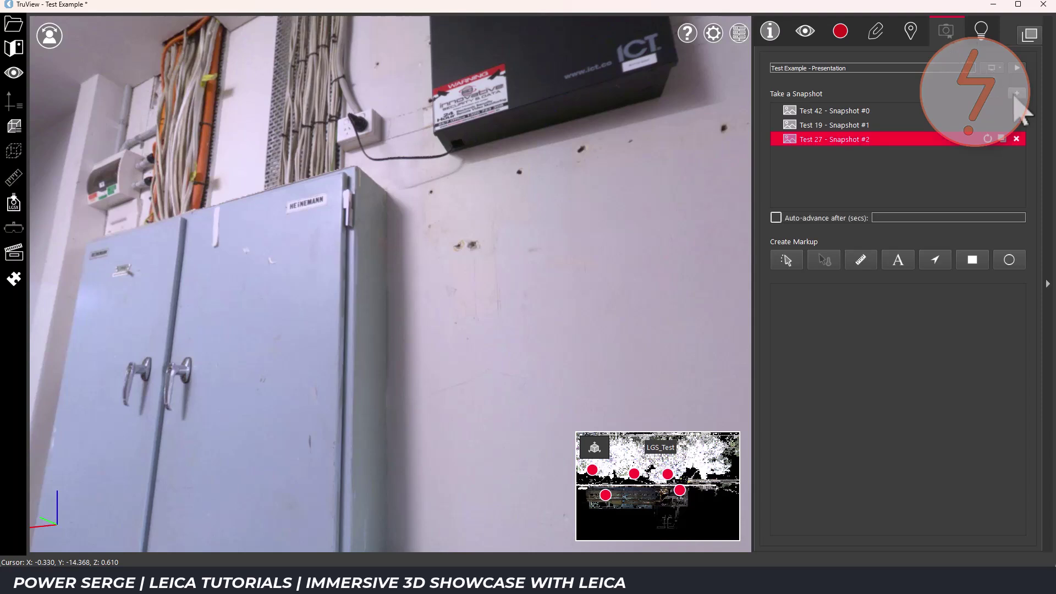
left_click(867, 263)
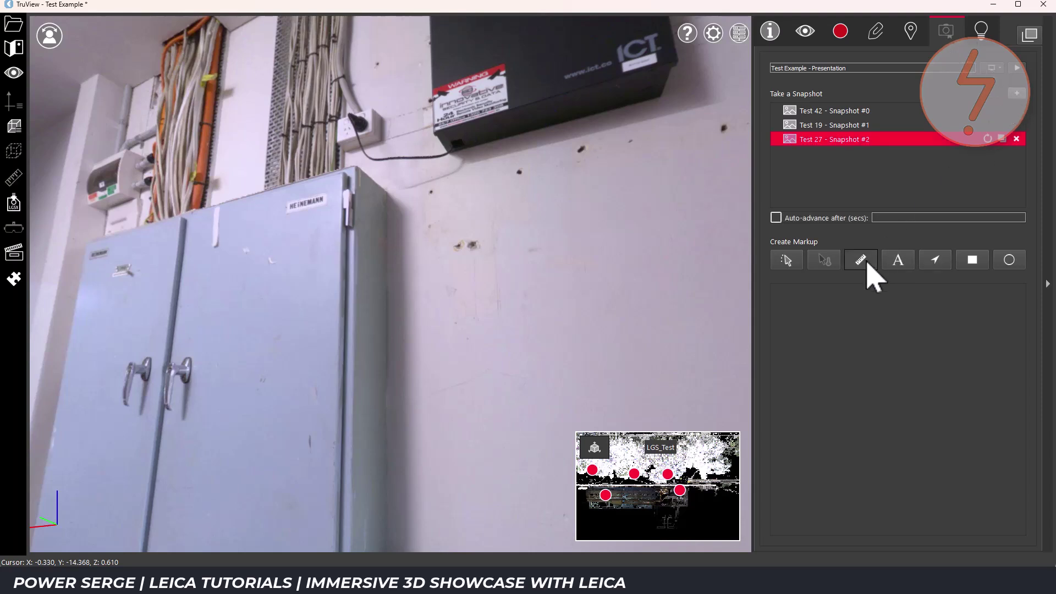
left_click(91, 245)
left_click(356, 171)
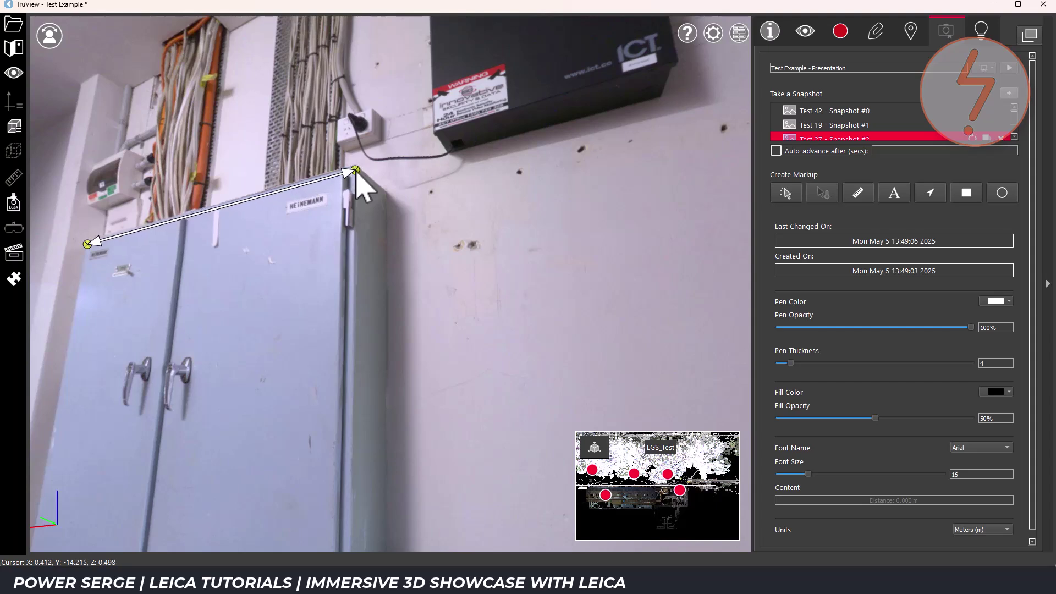
left_click(200, 256)
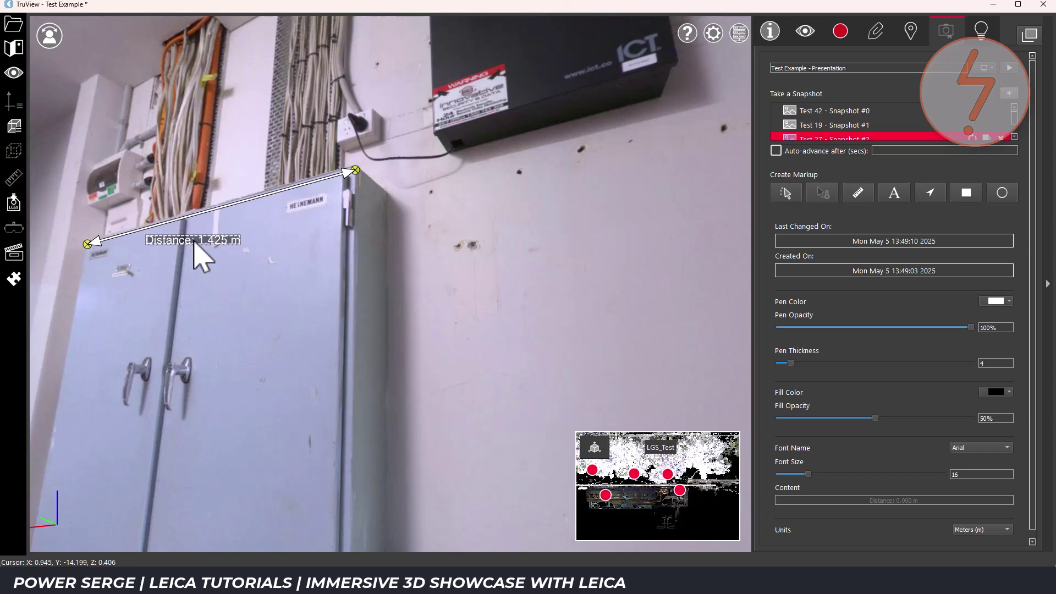
Step: Select the first snapshot to show the shelving aisle with its Add Register Info markup
left_click(860, 111)
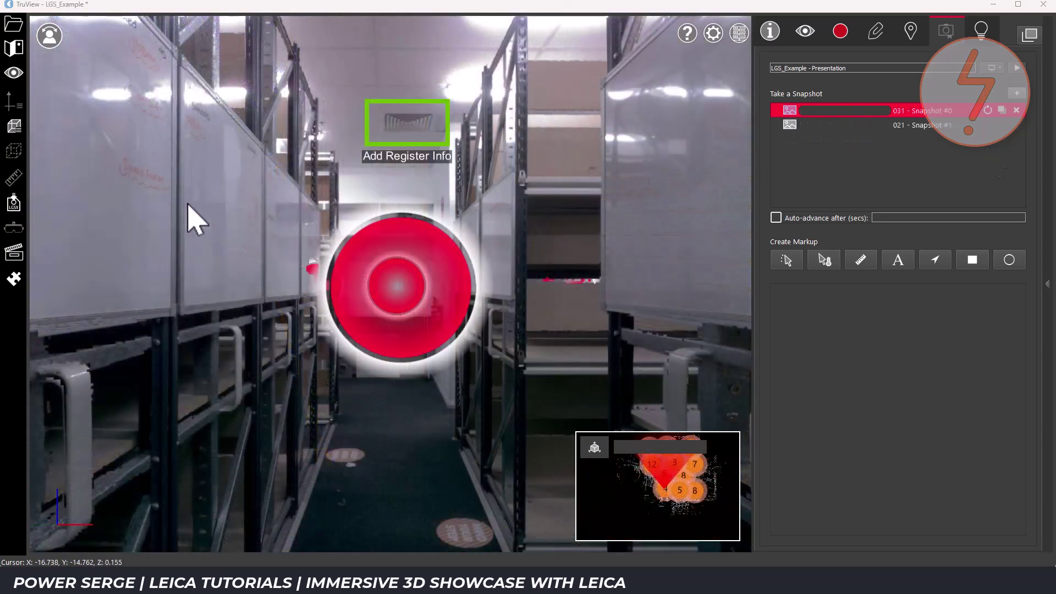
Step: Save the project copy as LGS_Example-Comments.lgsx alongside LGS_Example in 01 - LGS
left_click(22, 206)
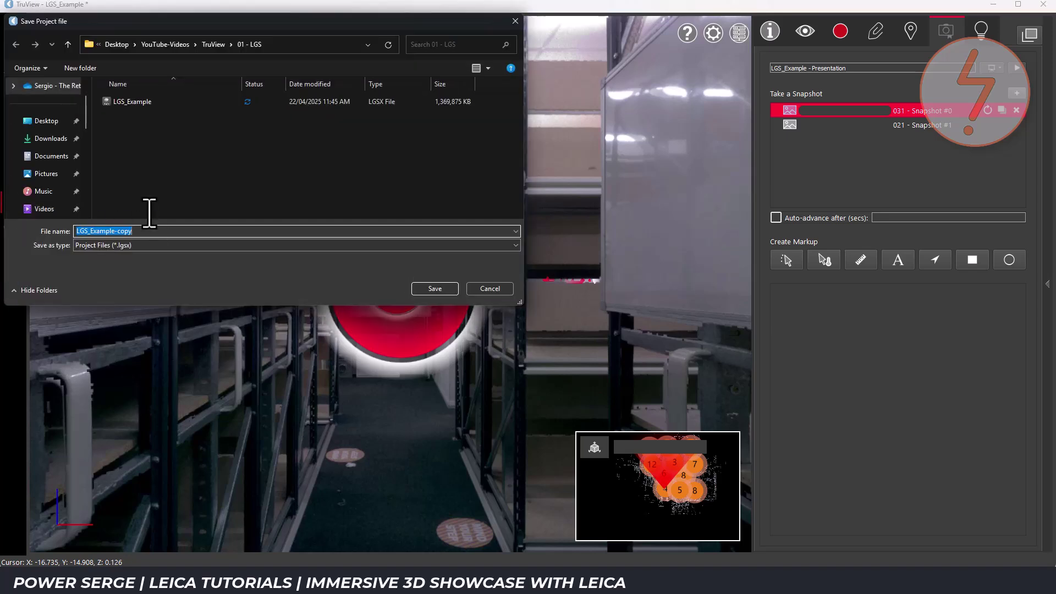
key("End")
key("BackSpace")
key("BackSpace")
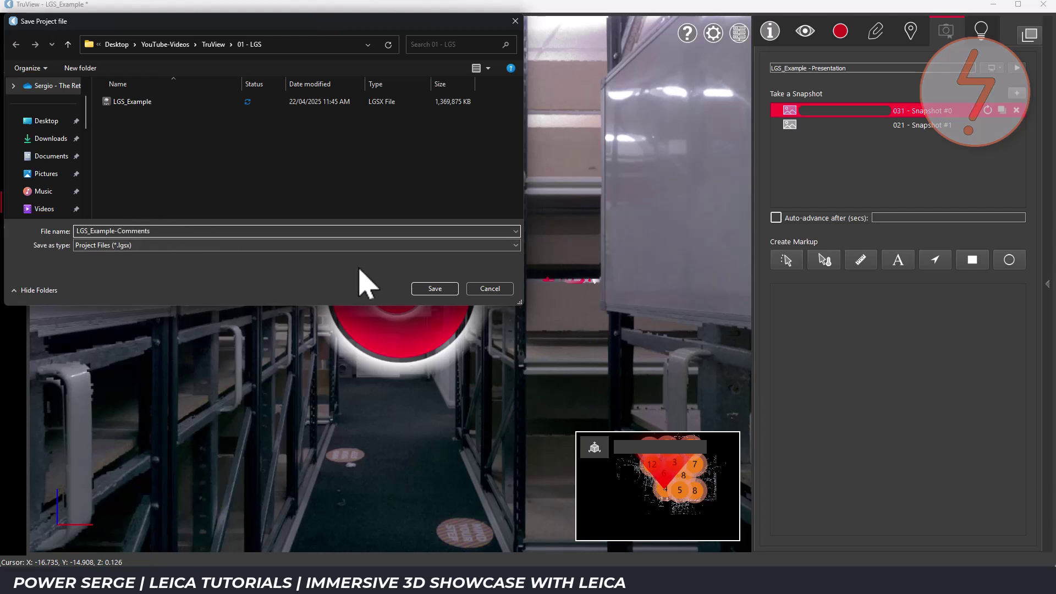
left_click(435, 289)
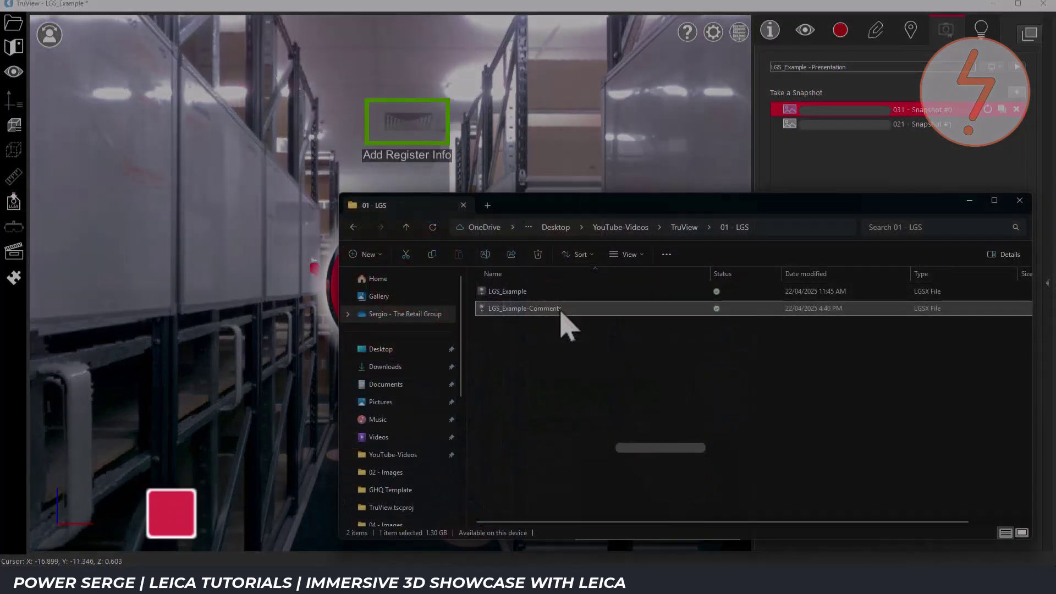
Step: Share LGS_Example-Comments.lgsx through OneDrive with the recipient, adding the message 'Hey, please review and comment'
right_click(563, 312)
mouse_move(678, 421)
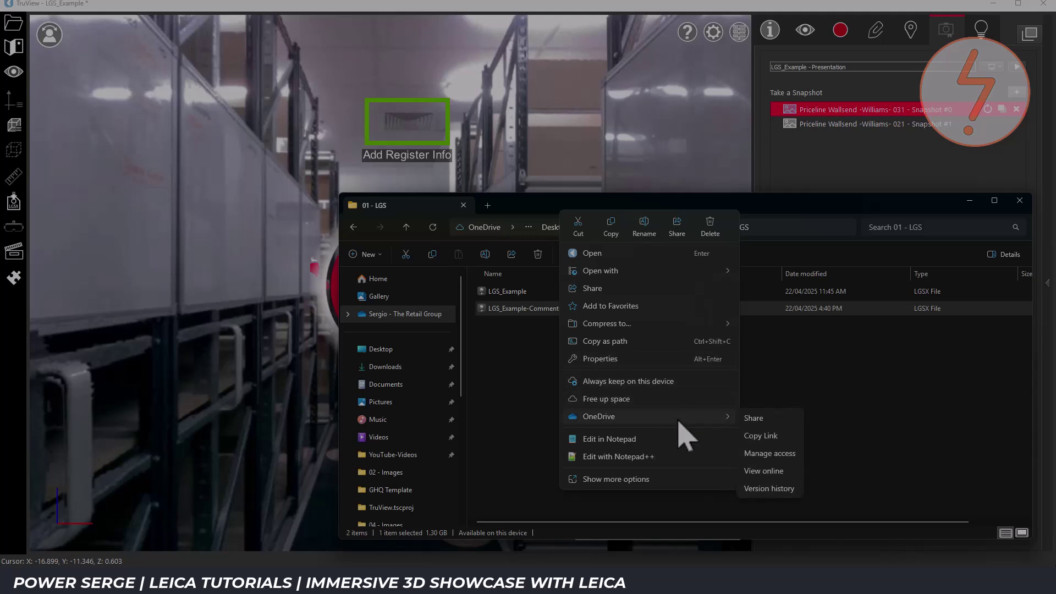
left_click(778, 420)
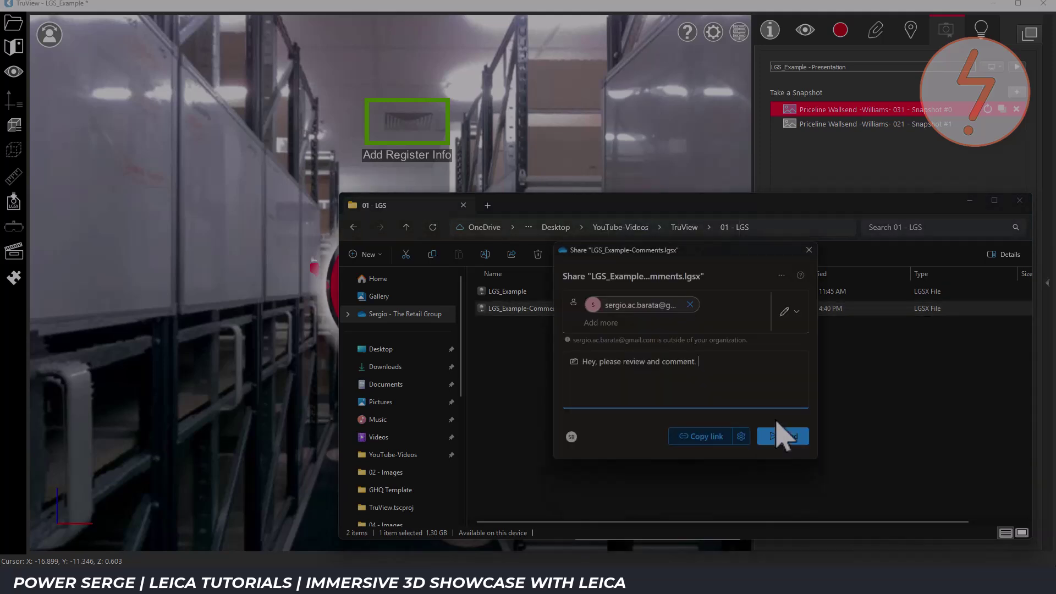
left_click(796, 440)
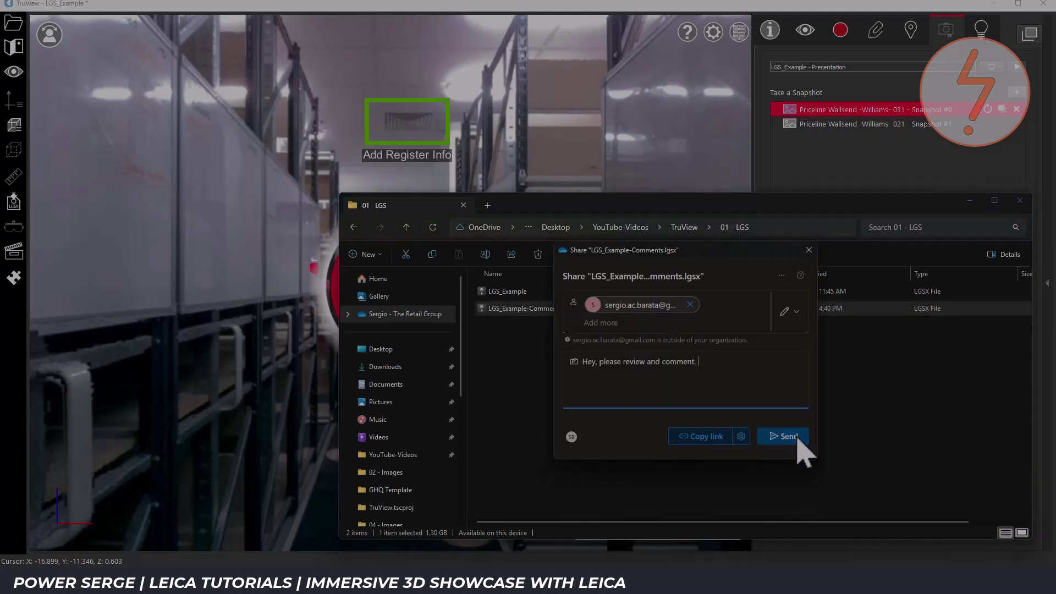